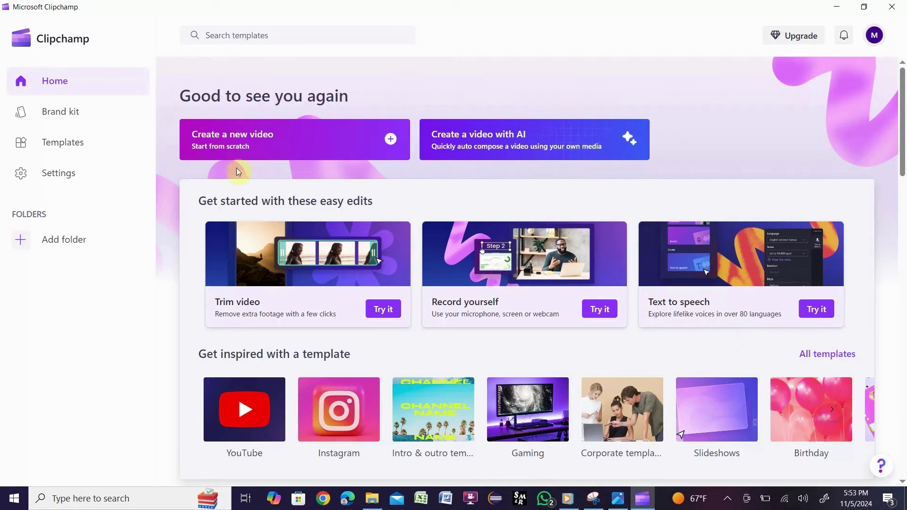
- Create a new video from scratch, importing Background.wmv from the Desktop and placing it on the timeline
click(255, 142)
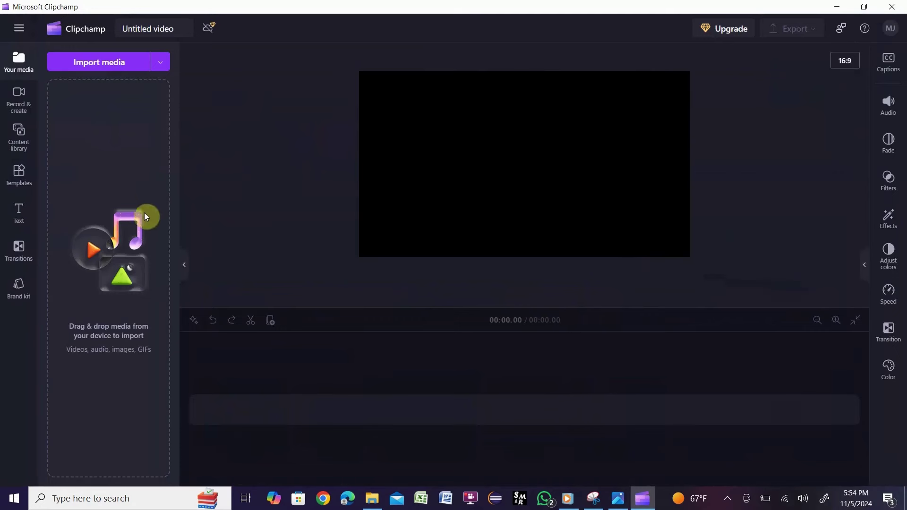
click(108, 68)
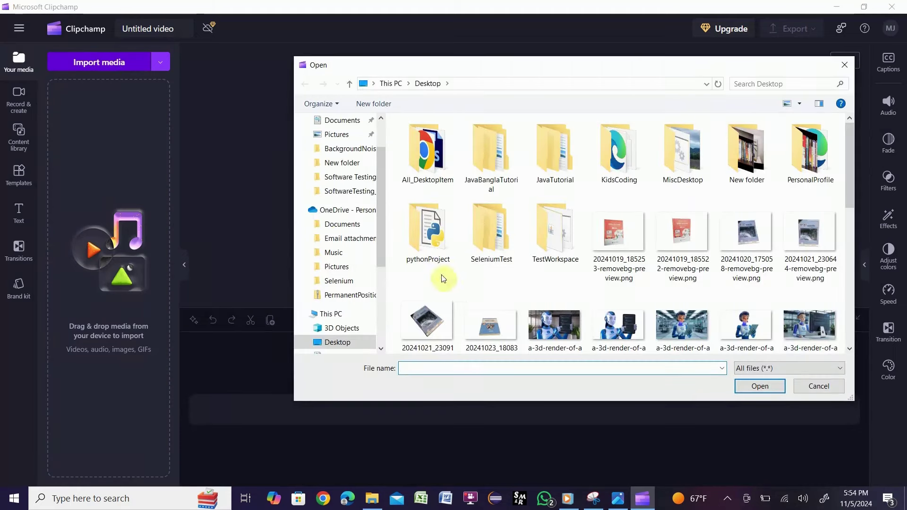
scroll(758, 260, down, 3)
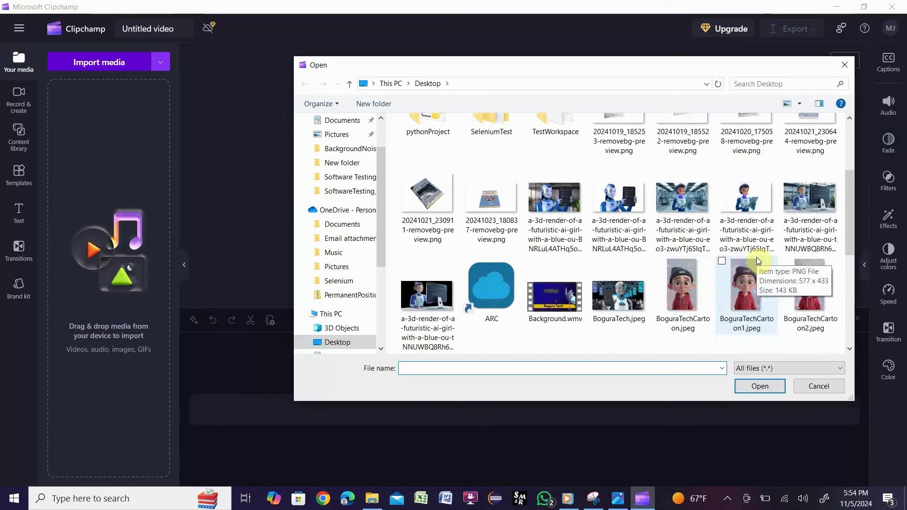
click(561, 307)
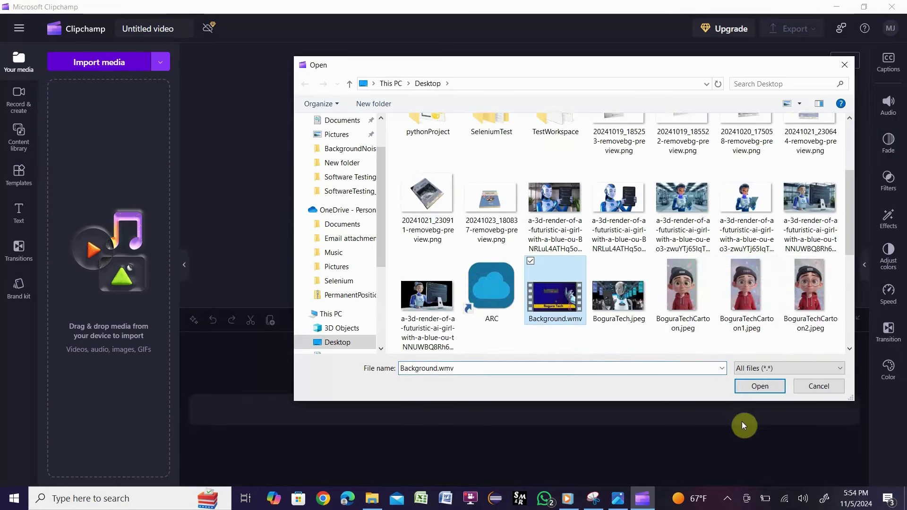
click(755, 387)
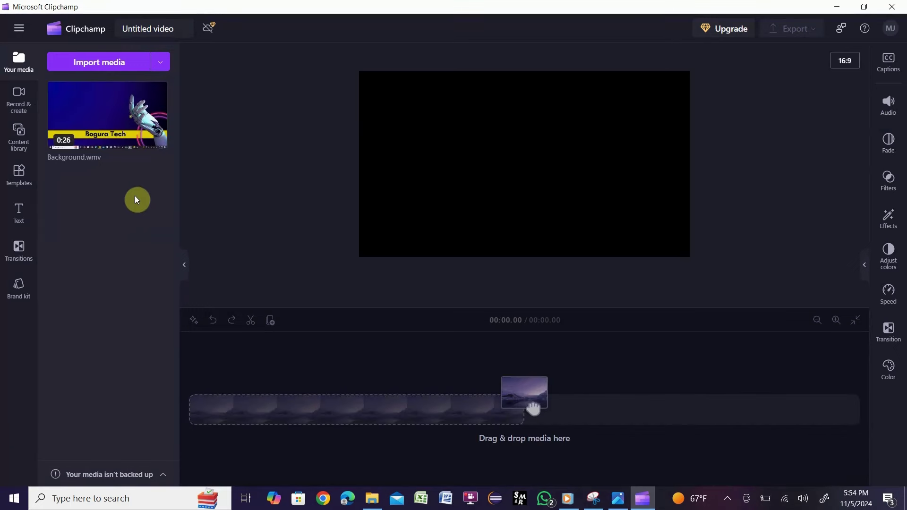
mouse_move(158, 149)
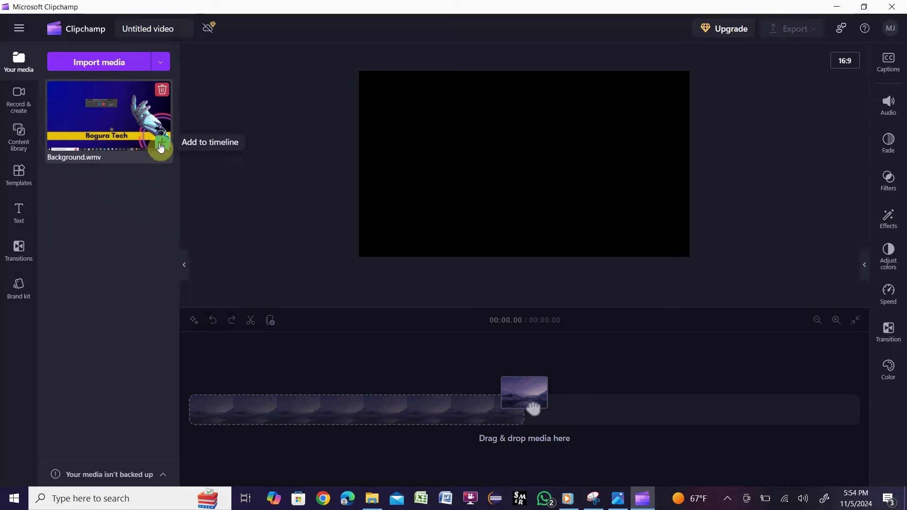
click(161, 148)
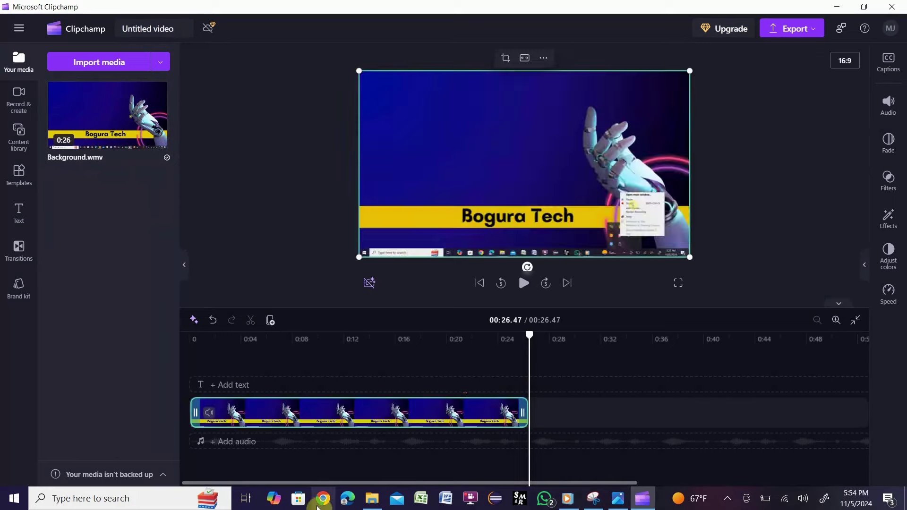
- Play the opening seconds of the clip from the start to listen to its original sound
drag(532, 344, 176, 371)
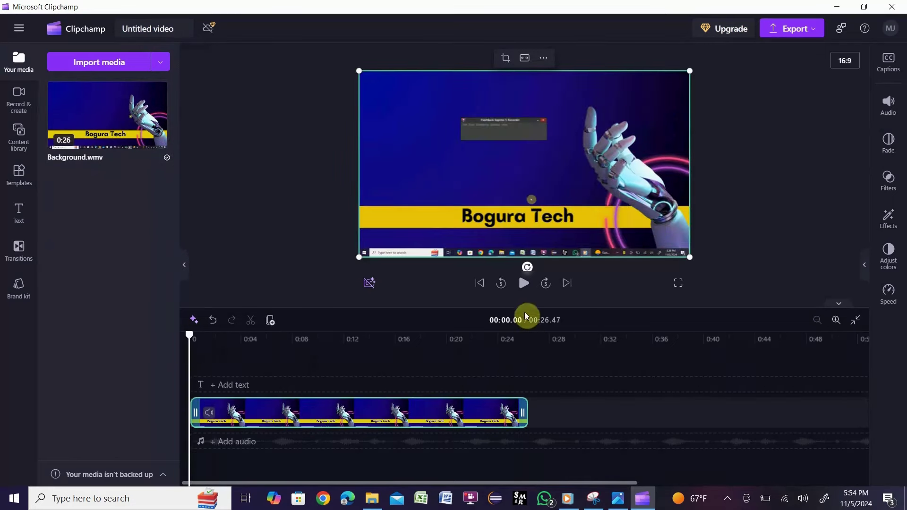
click(525, 285)
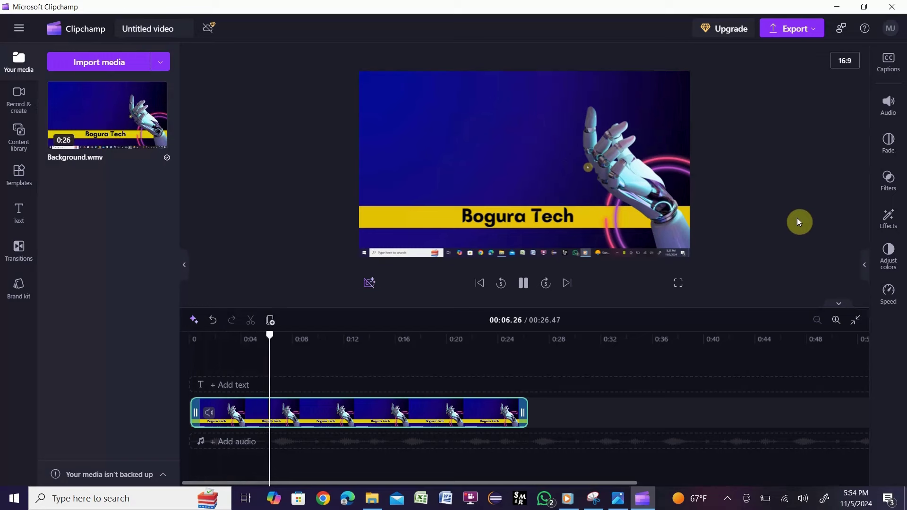
click(523, 283)
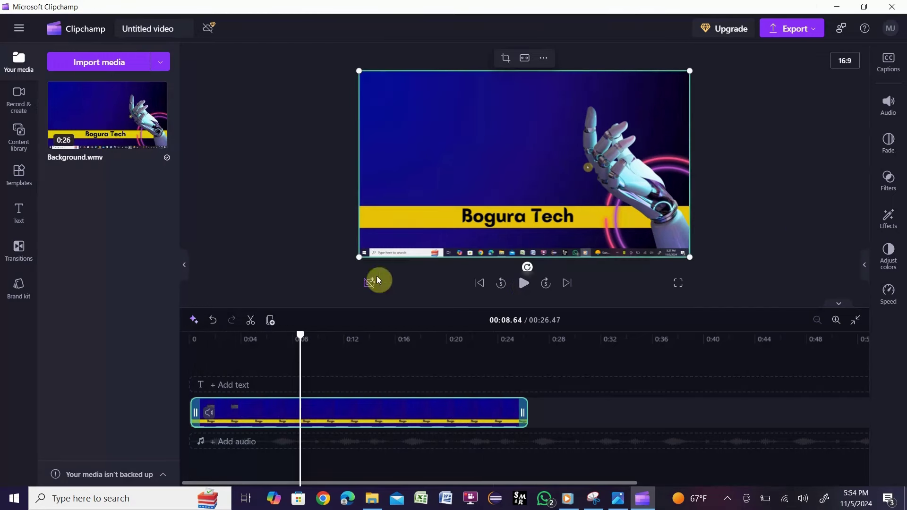
drag(300, 336, 221, 355)
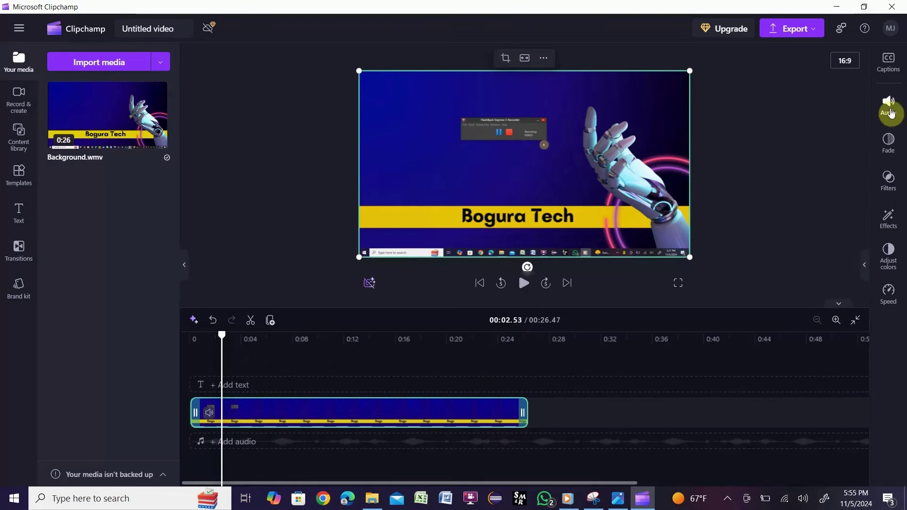
- Detach the audio from the Background.wmv clip on the timeline
click(891, 108)
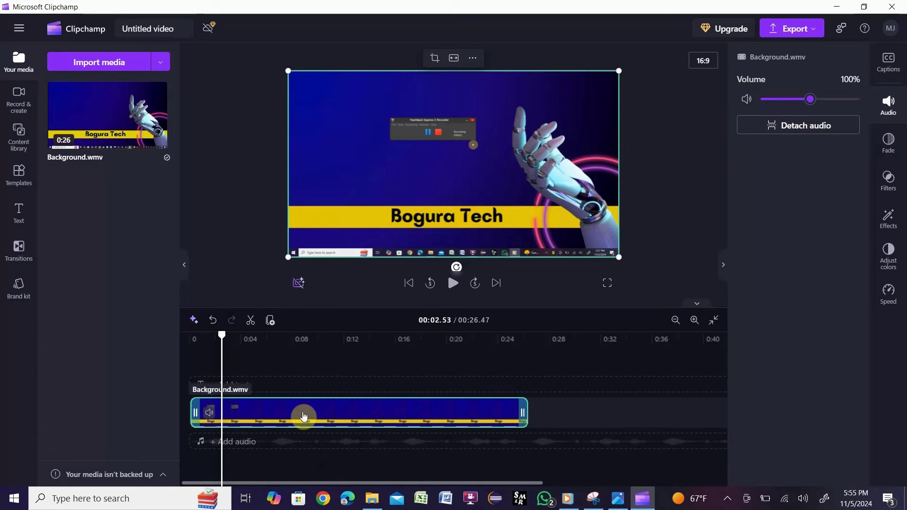
right_click(304, 416)
mouse_move(367, 336)
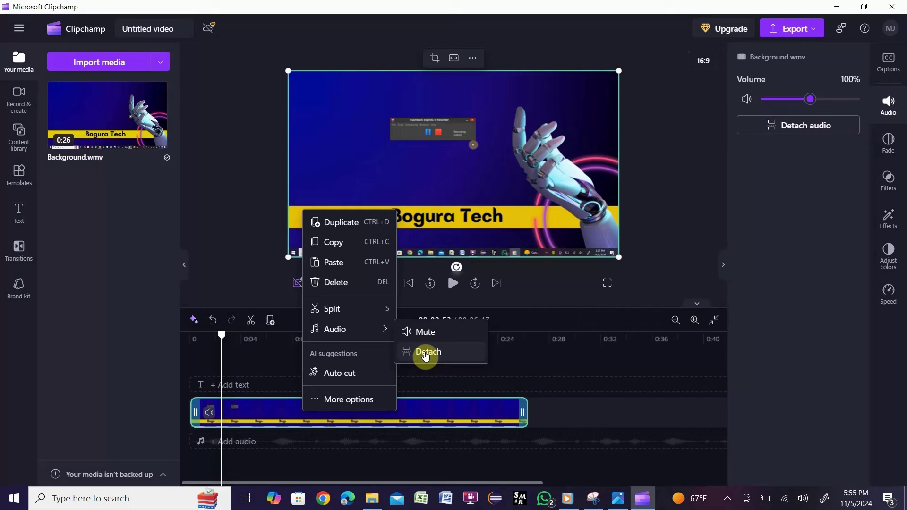
click(696, 190)
click(439, 416)
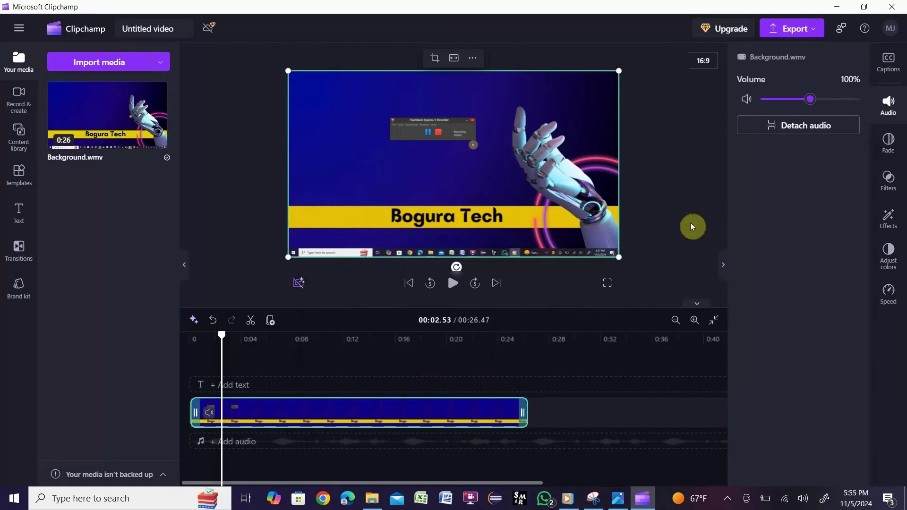
click(790, 128)
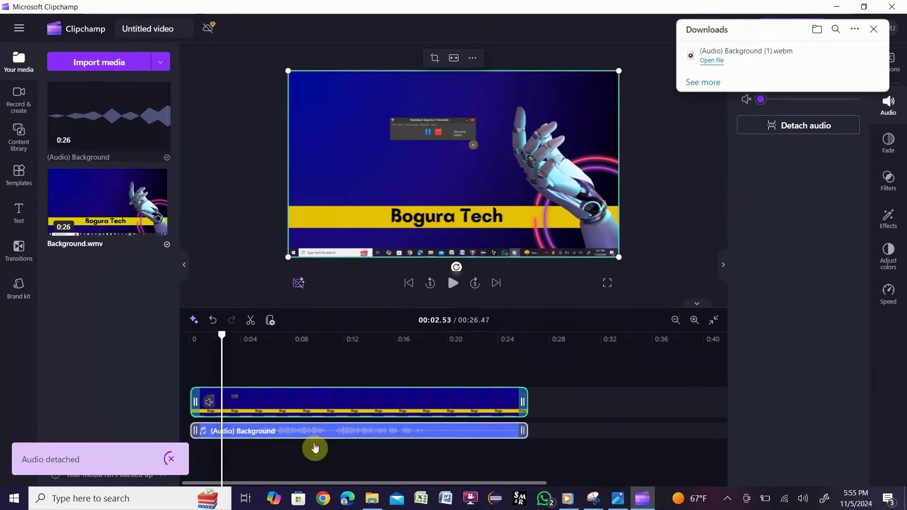
- Briefly play the project from the start with the detached audio and dismiss the downloads notification
click(244, 432)
click(222, 369)
drag(223, 337, 189, 338)
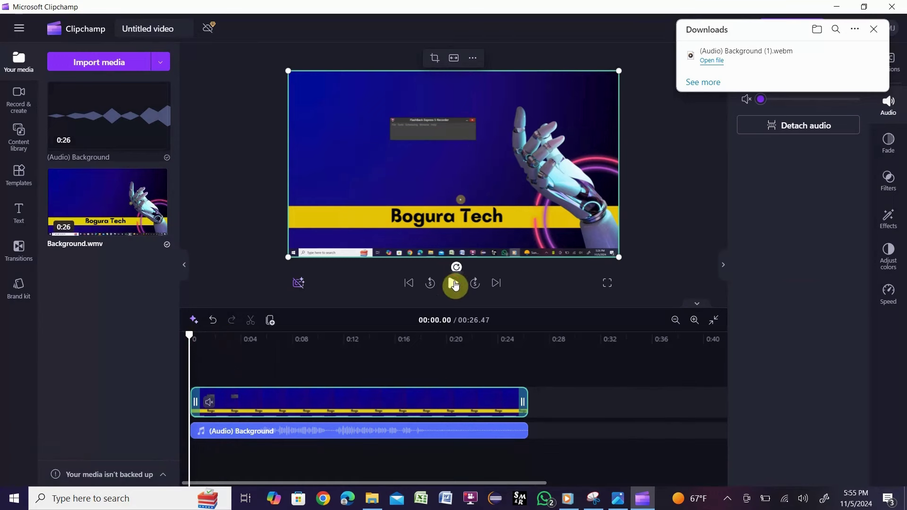
click(453, 283)
click(453, 284)
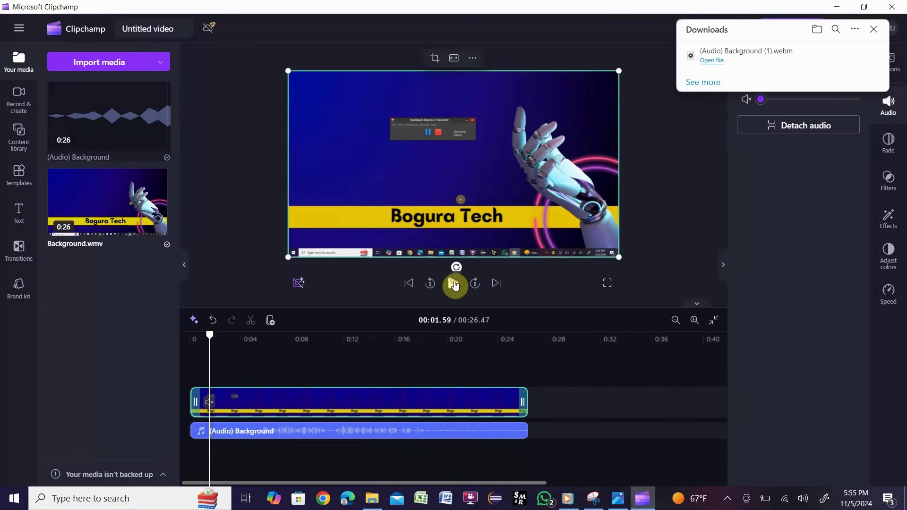
click(873, 30)
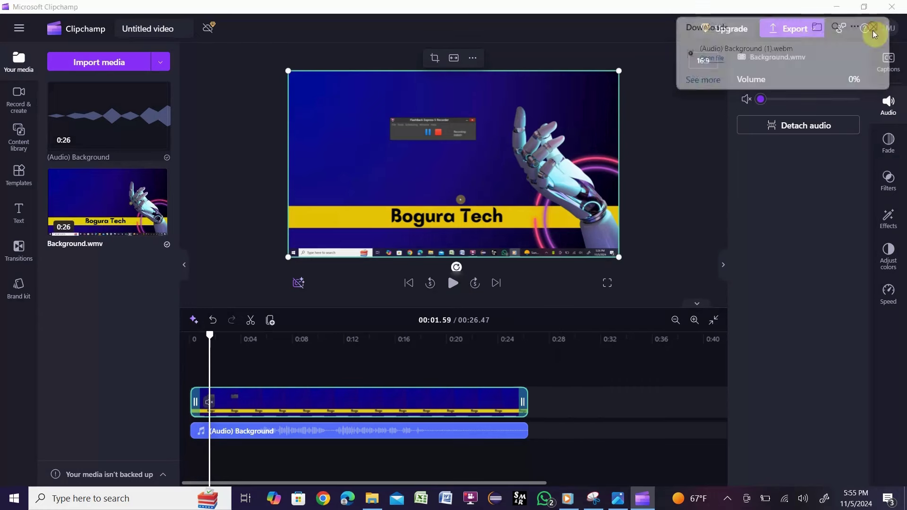
- Turn on noise suppression for the detached audio clip and play it from the start to check the sound
click(445, 434)
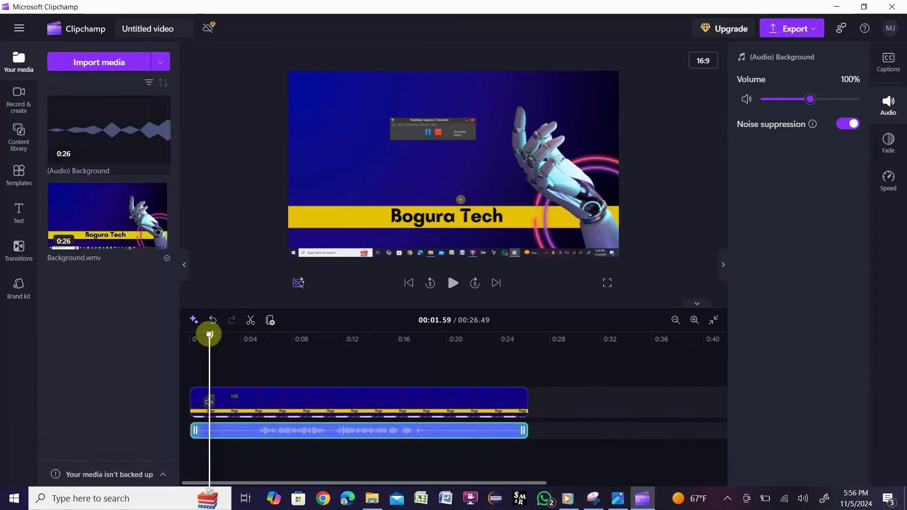
drag(208, 335, 182, 338)
click(453, 283)
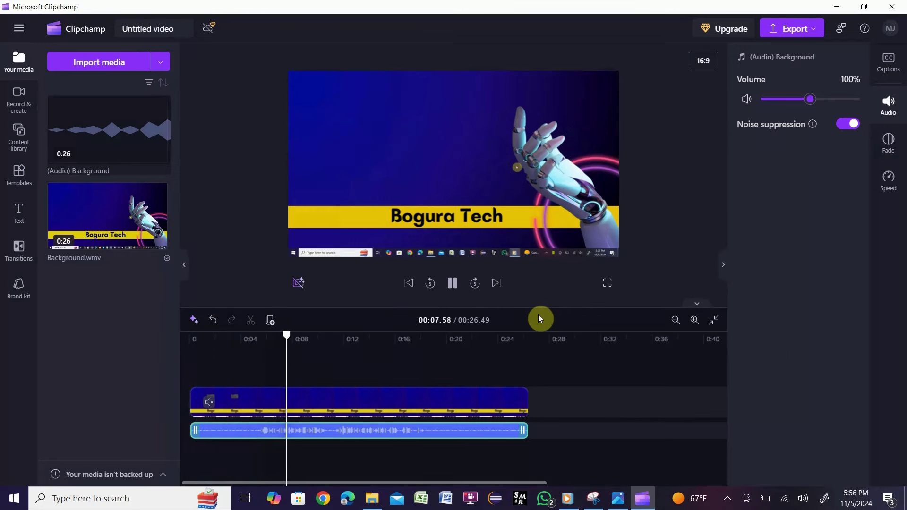
click(453, 283)
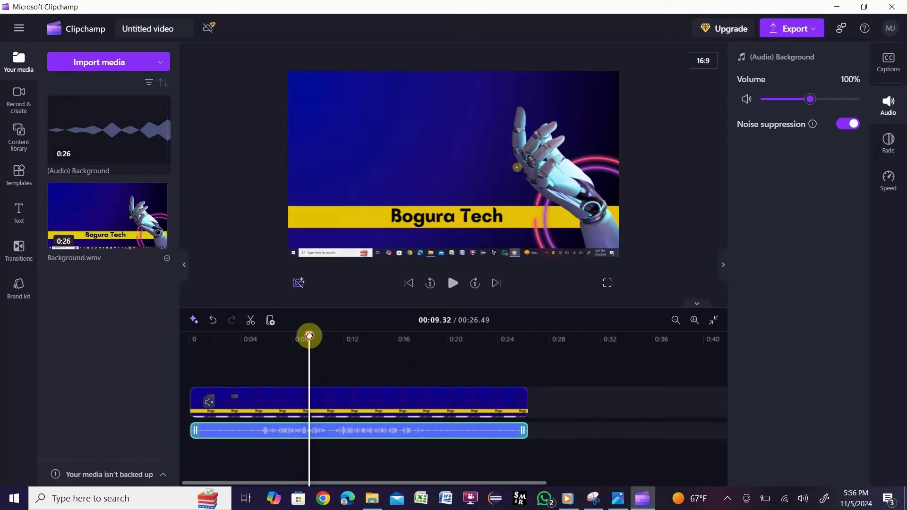
- Split the detached audio clip at about 5.29 s and delete the part before the split
drag(309, 336, 257, 358)
click(405, 413)
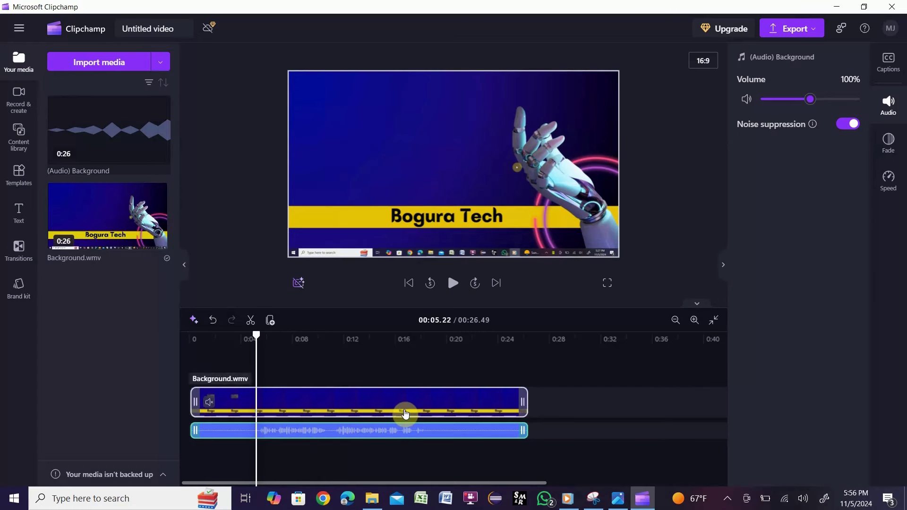
click(746, 293)
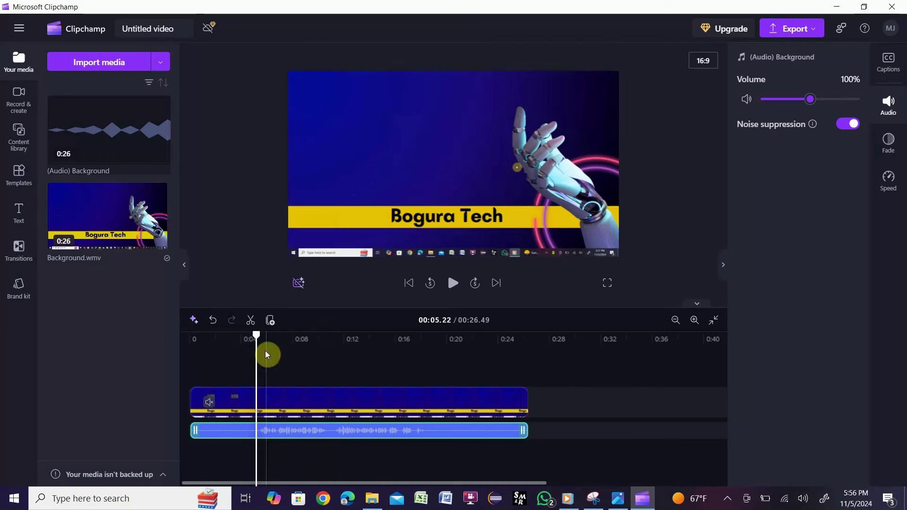
drag(255, 335, 257, 363)
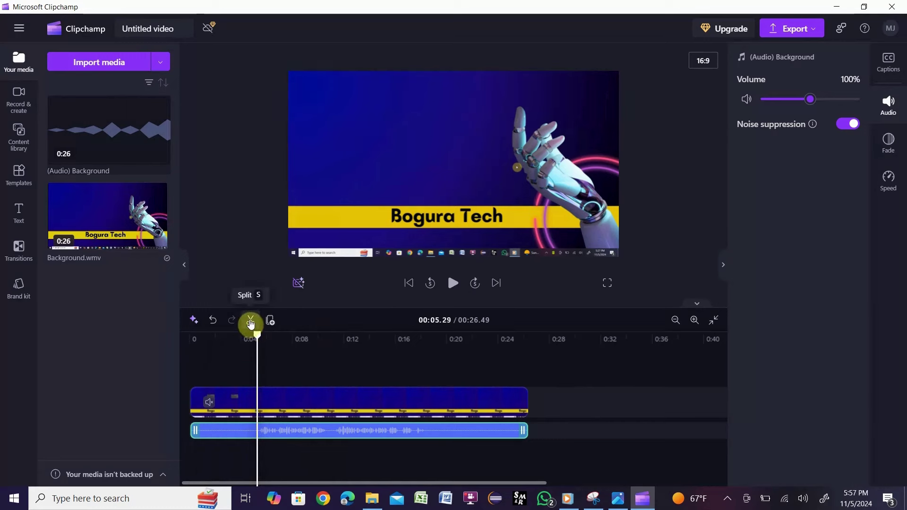
click(251, 324)
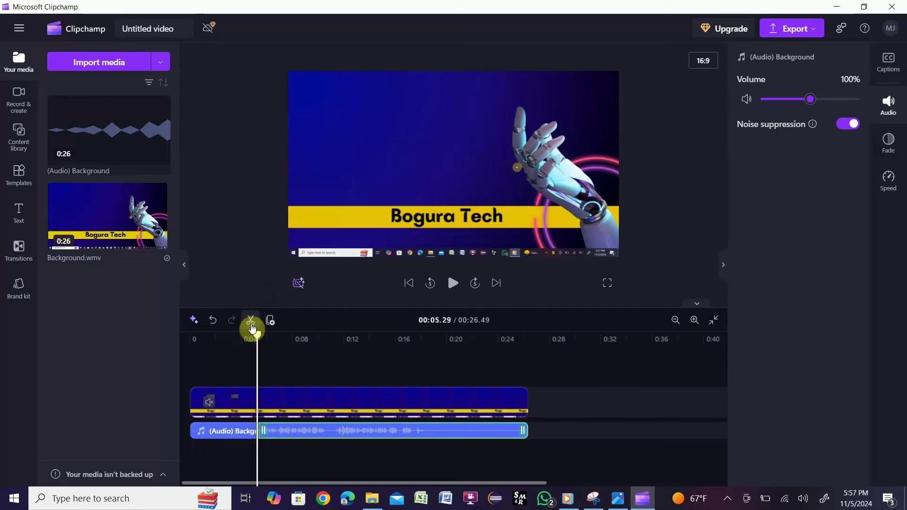
drag(258, 332, 295, 355)
click(237, 433)
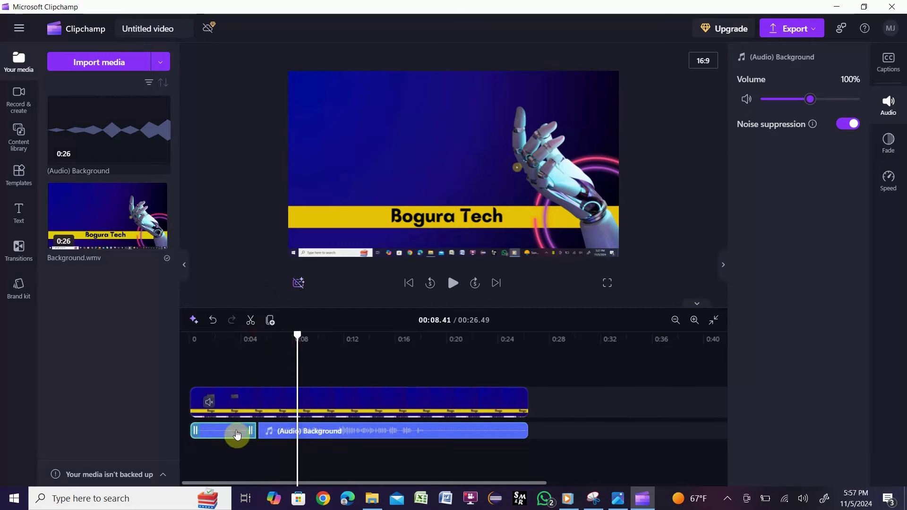
key(Delete)
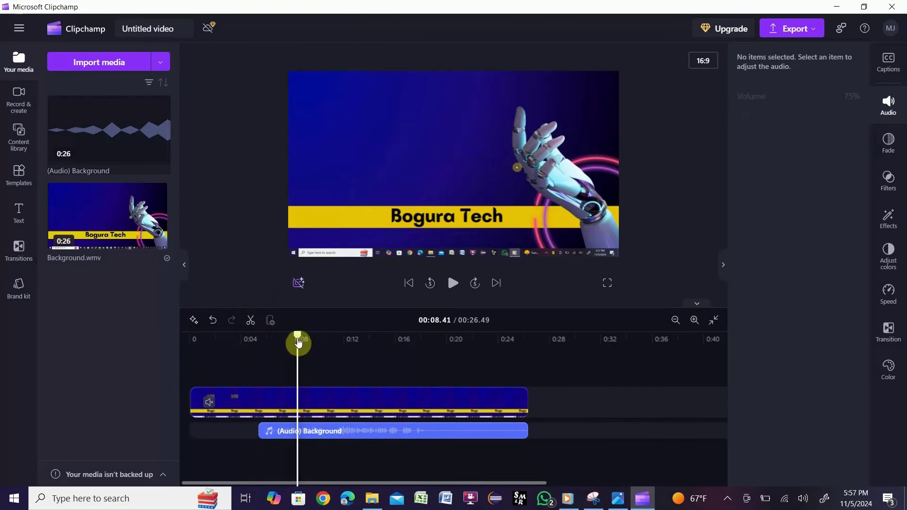
- Split the video clip at about 5.22 s and delete the part before the split
drag(296, 336, 256, 348)
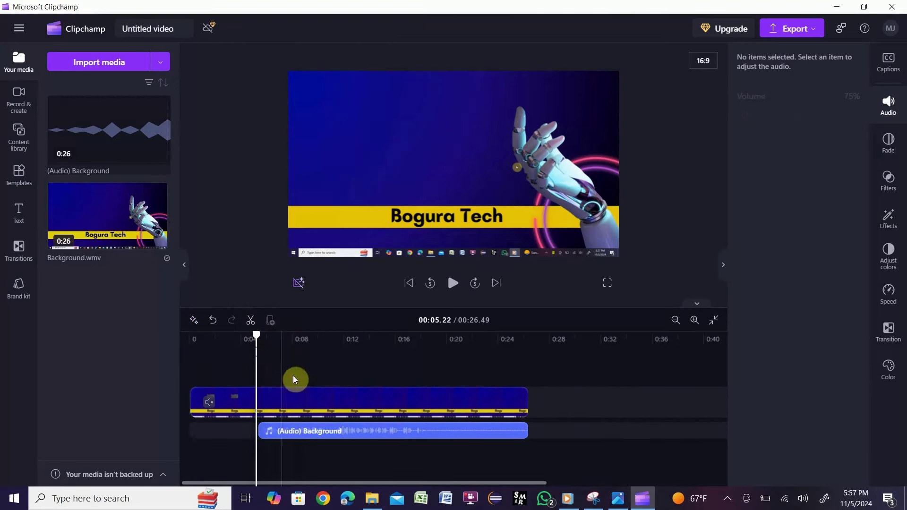
click(317, 398)
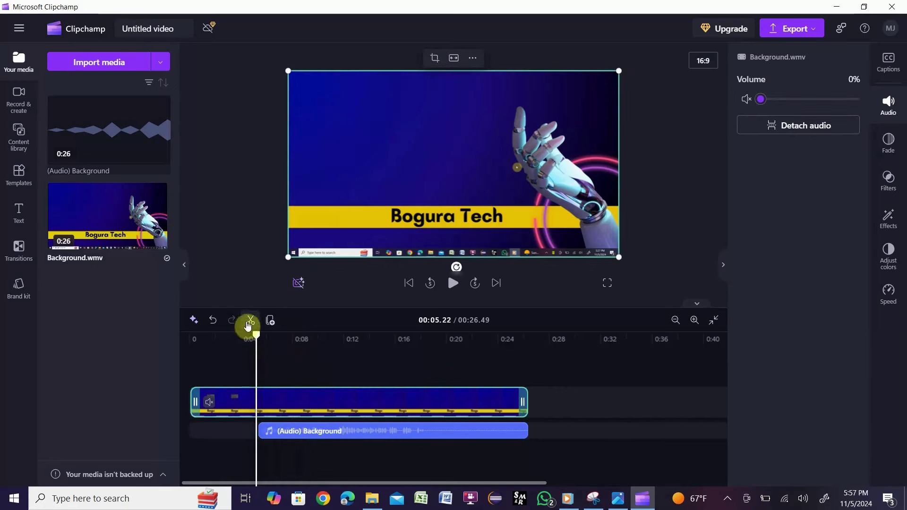
click(250, 322)
click(236, 403)
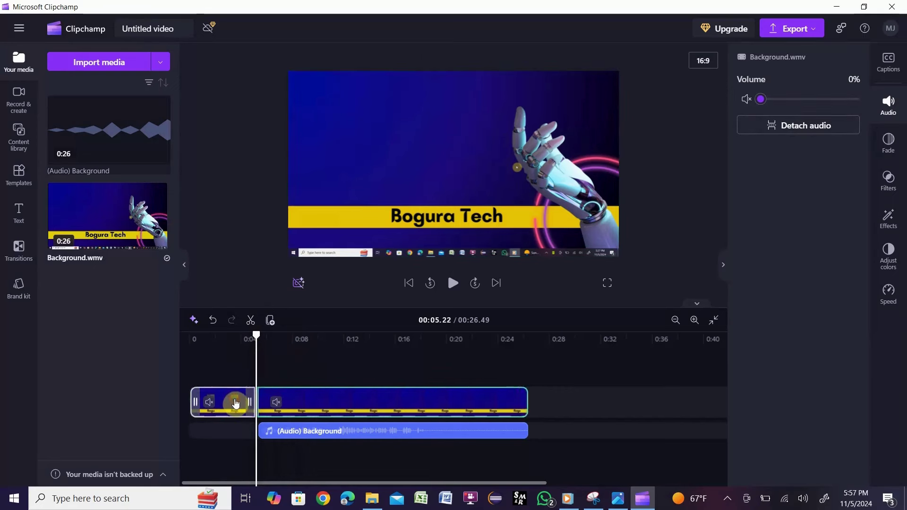
key(Delete)
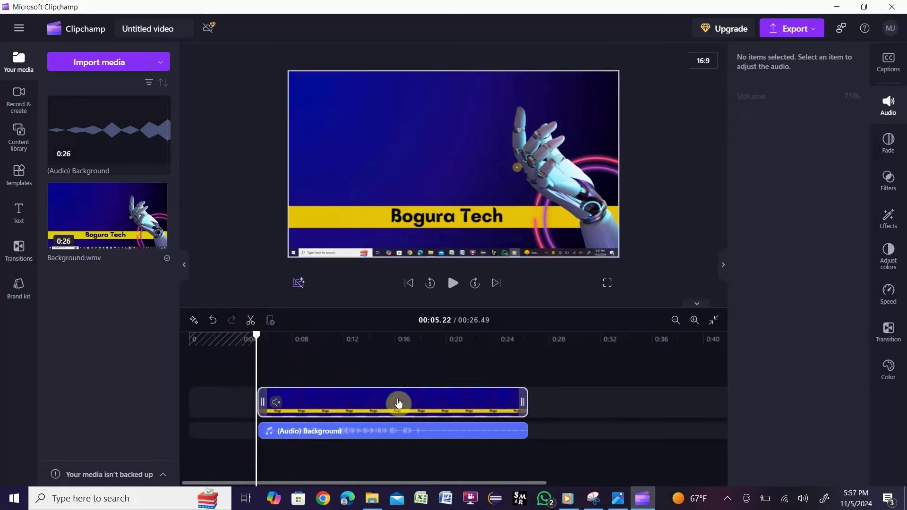
- Split both the video and audio clips at about 18.45 s and delete the video part after the split
drag(257, 334, 427, 354)
click(445, 409)
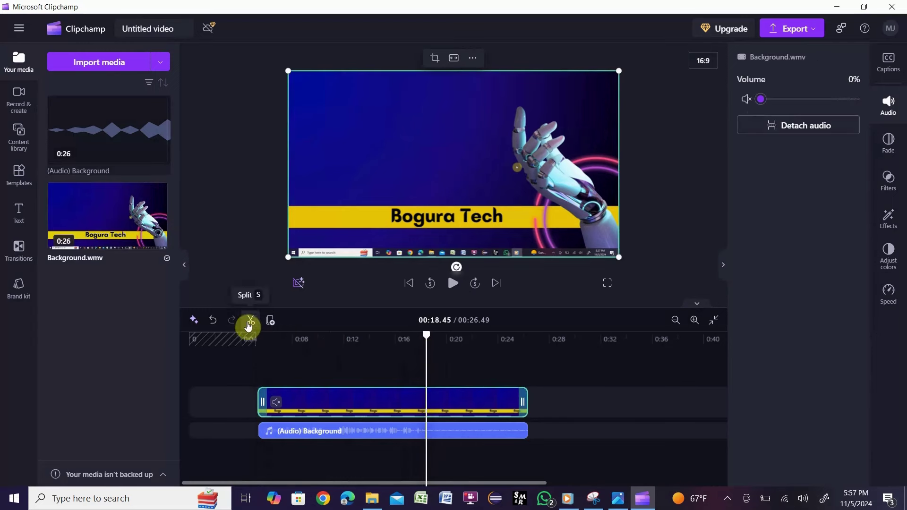
click(250, 321)
click(466, 436)
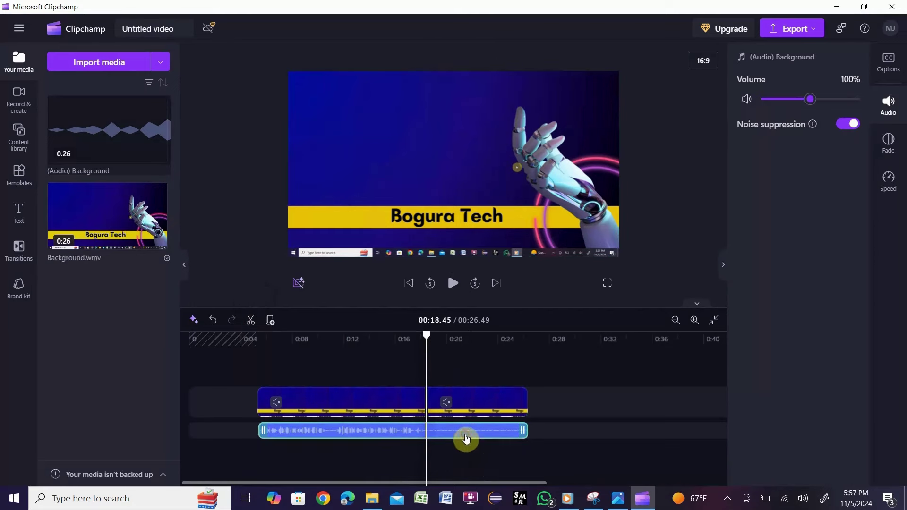
click(251, 324)
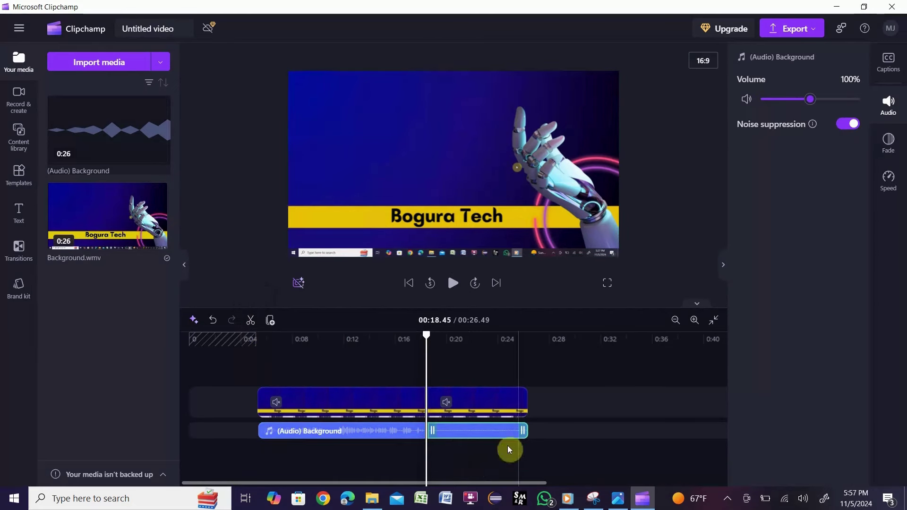
click(485, 403)
key(Delete)
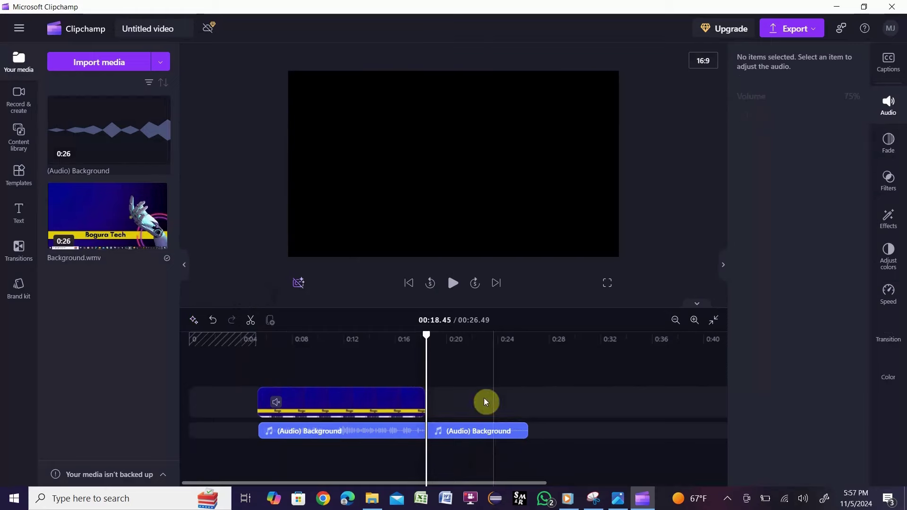
- Delete the leftover audio part after 18.45 s and remove the empty gap before the trimmed video and audio clips
click(486, 436)
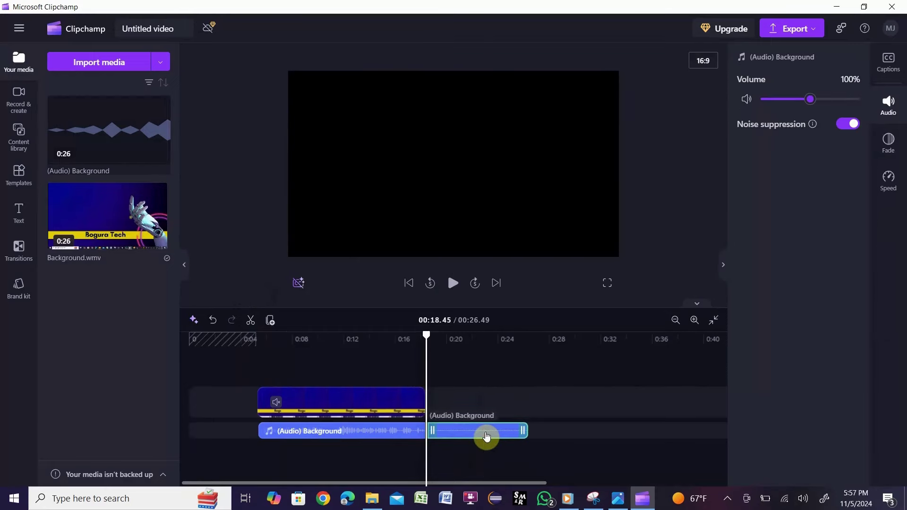
key(Delete)
drag(426, 336, 192, 391)
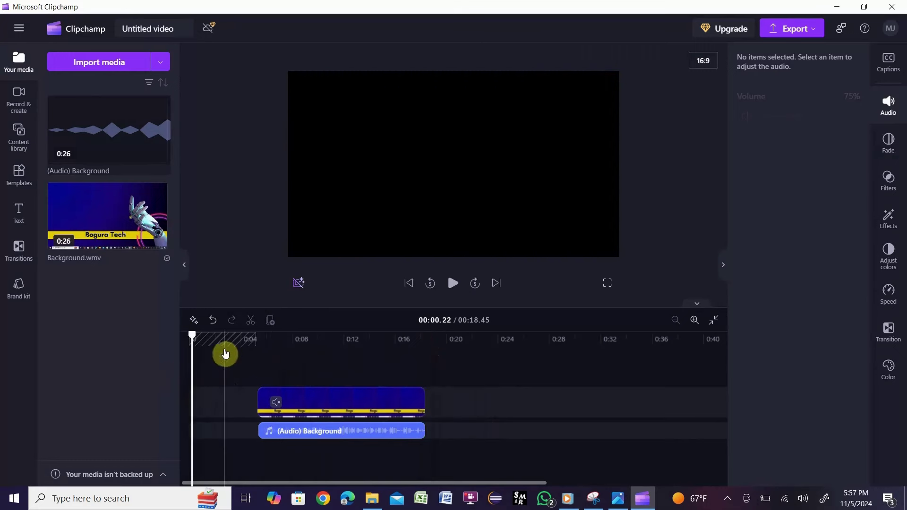
mouse_move(225, 352)
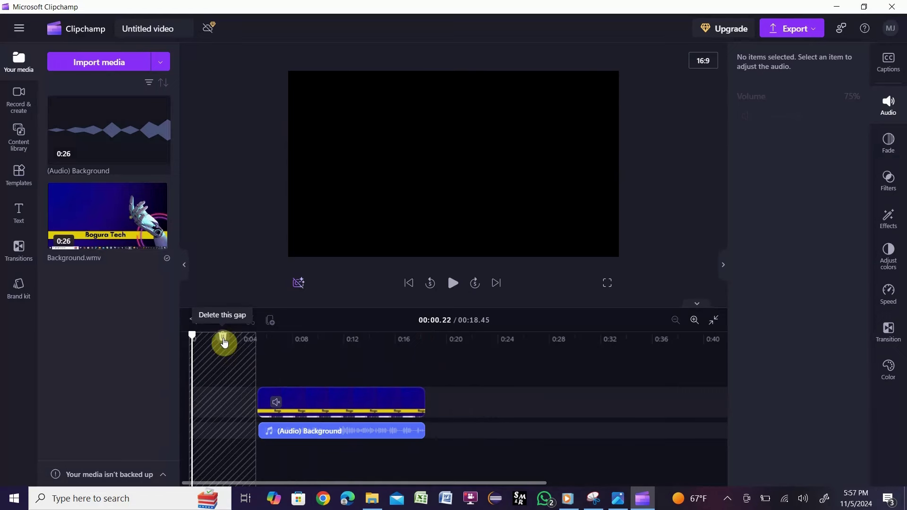
click(224, 341)
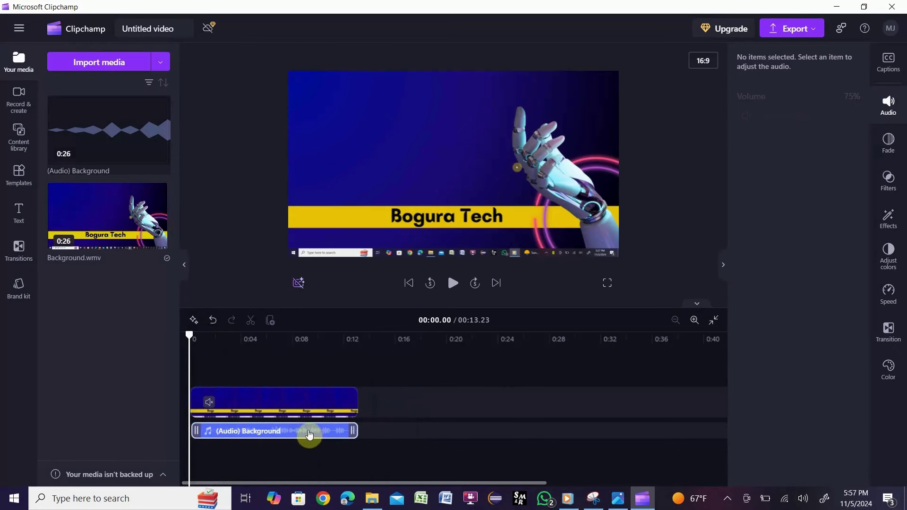
- Play the trimmed video from the start with the noise-suppressed audio clip selected to check the result, and pause it
drag(194, 349, 417, 371)
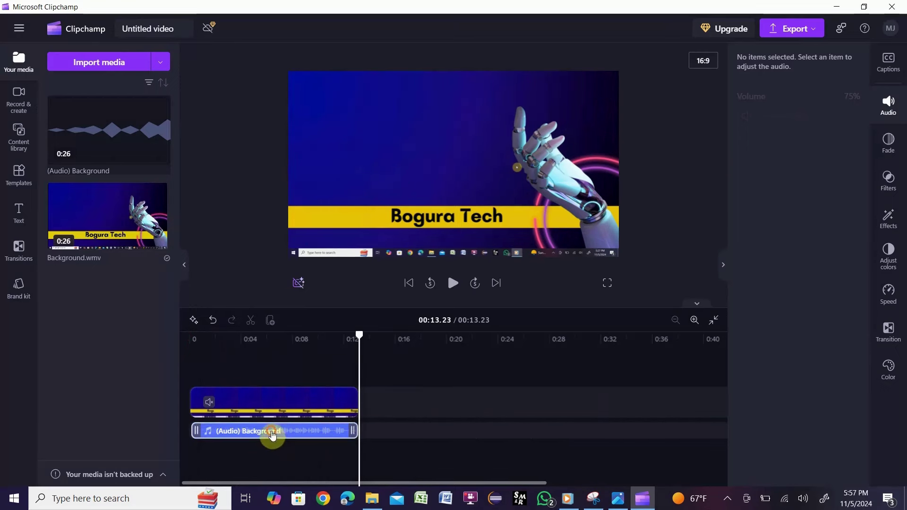
click(255, 431)
drag(359, 337, 176, 361)
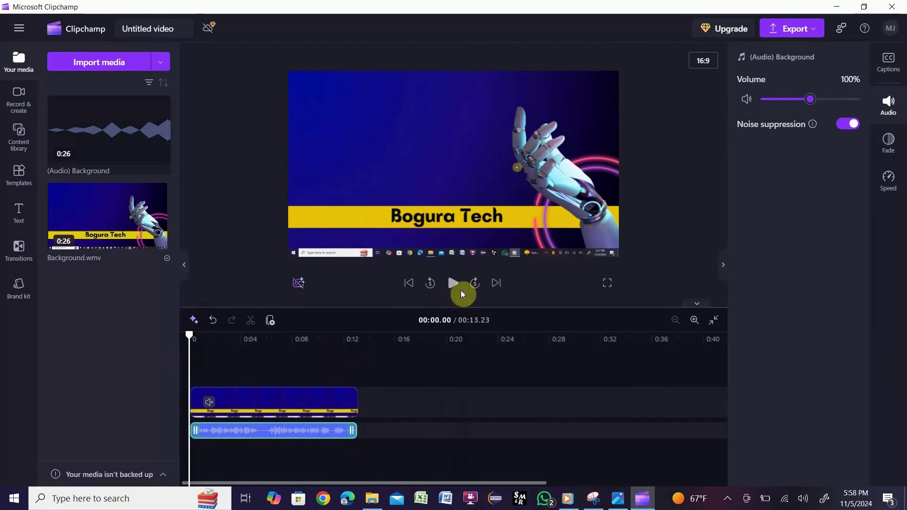
click(454, 286)
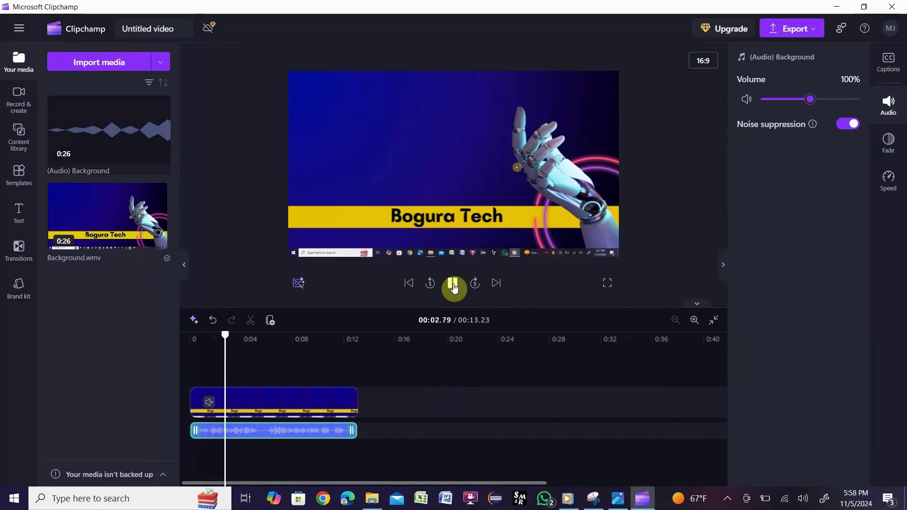
click(454, 285)
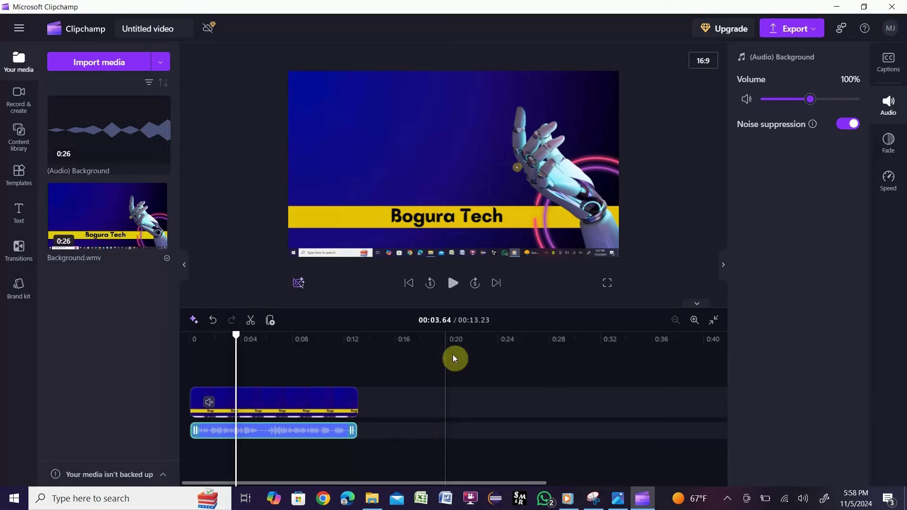
click(420, 148)
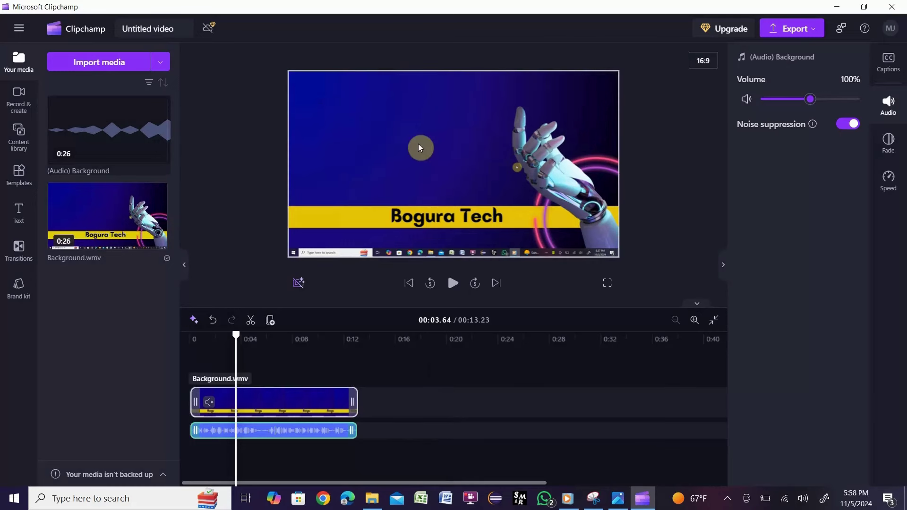
click(409, 453)
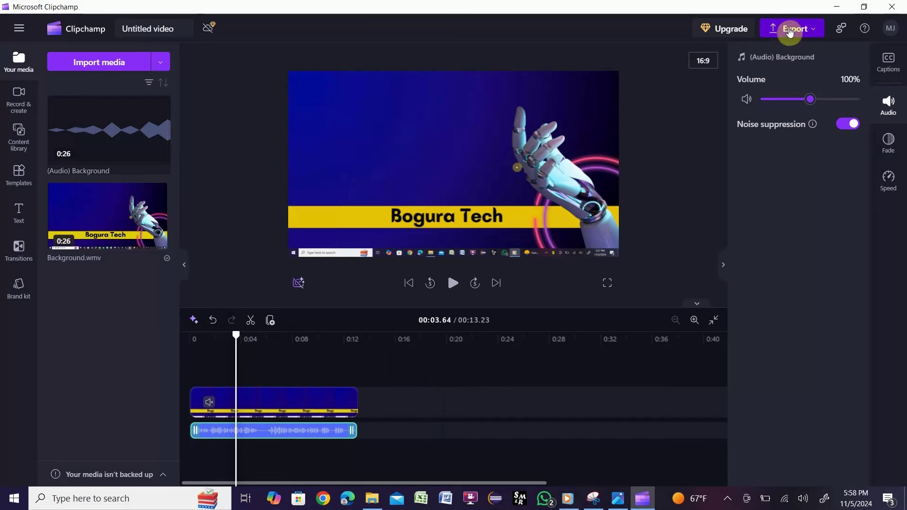
- Export the video in 1080p quality and open the exported MP4 from the Downloads folder
click(790, 32)
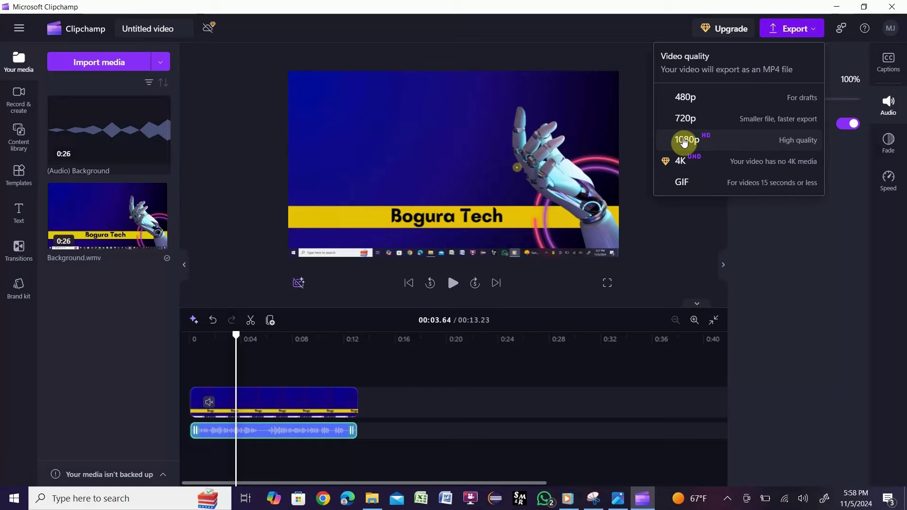
click(685, 141)
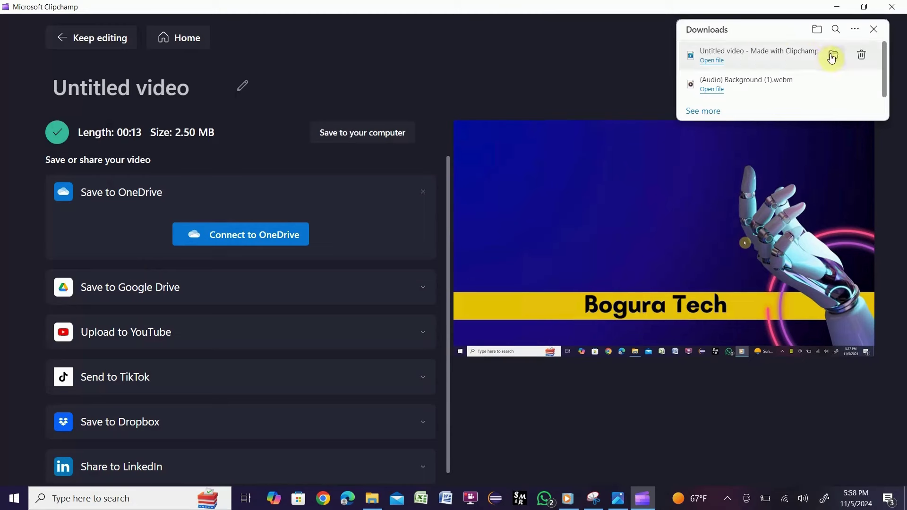
click(834, 54)
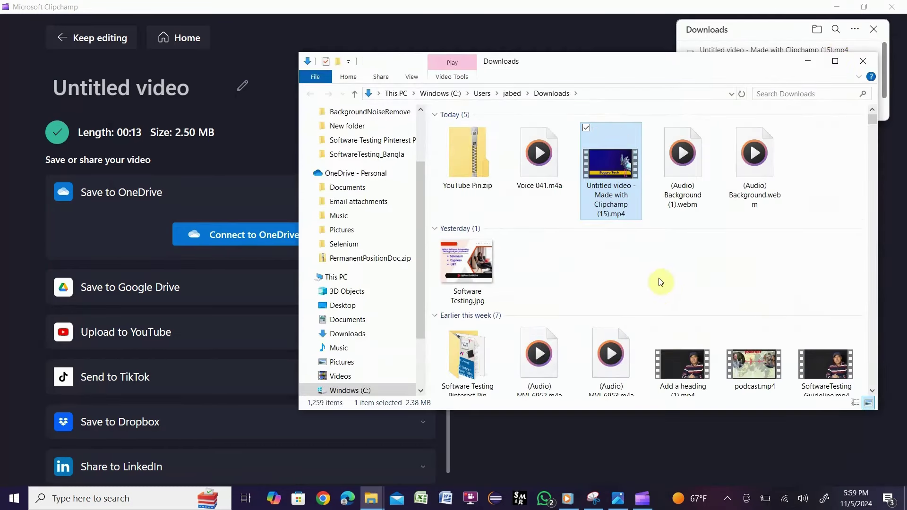
double_click(608, 163)
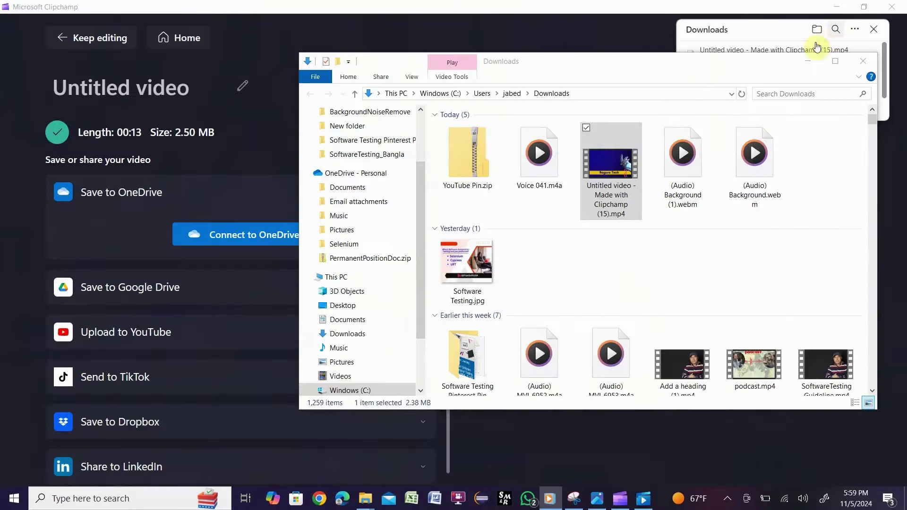
- Clear away the Downloads folder and downloads list, return to editing the project, and minimize the editor window
click(808, 61)
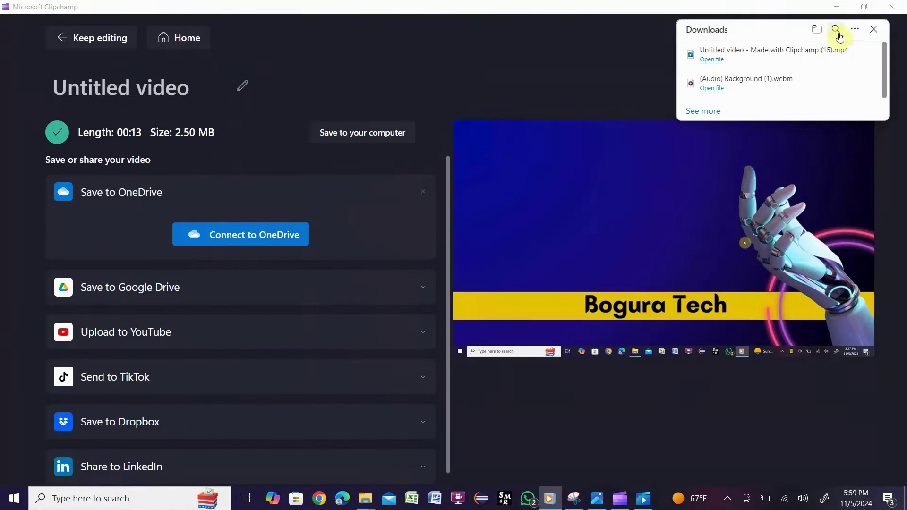
click(876, 31)
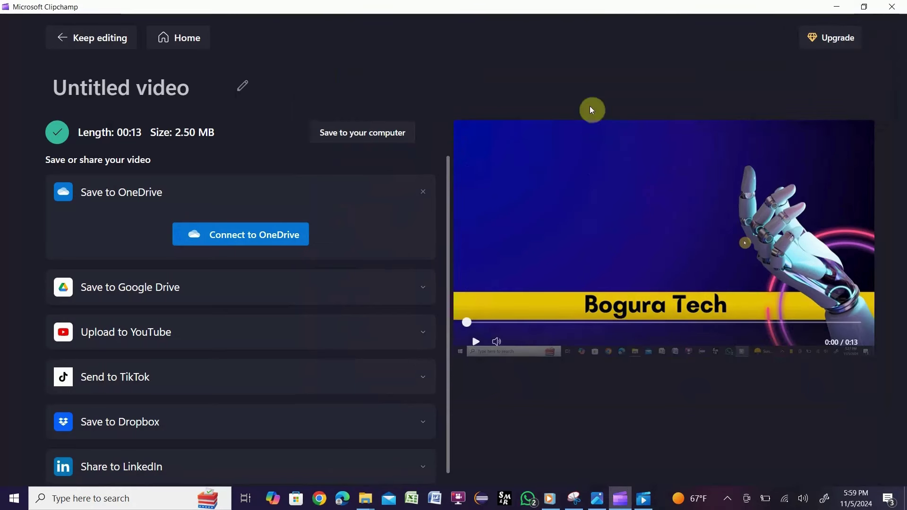
click(103, 42)
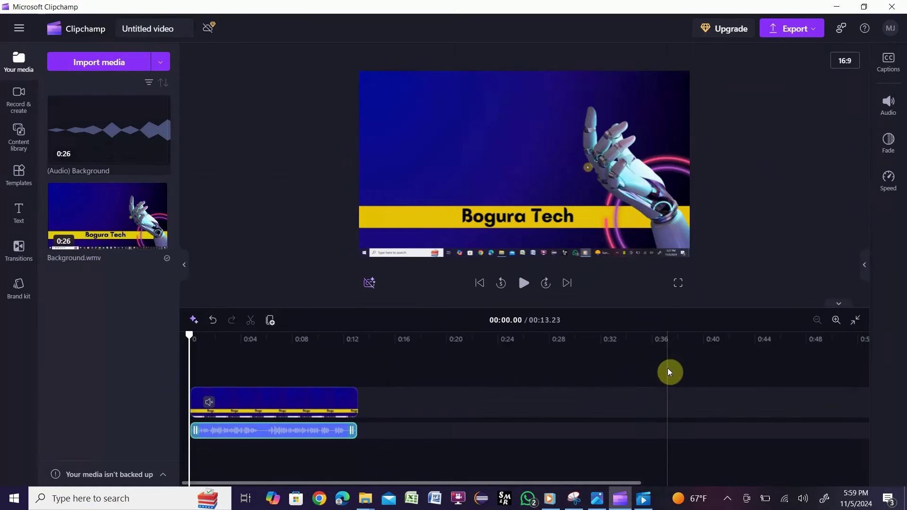
click(840, 7)
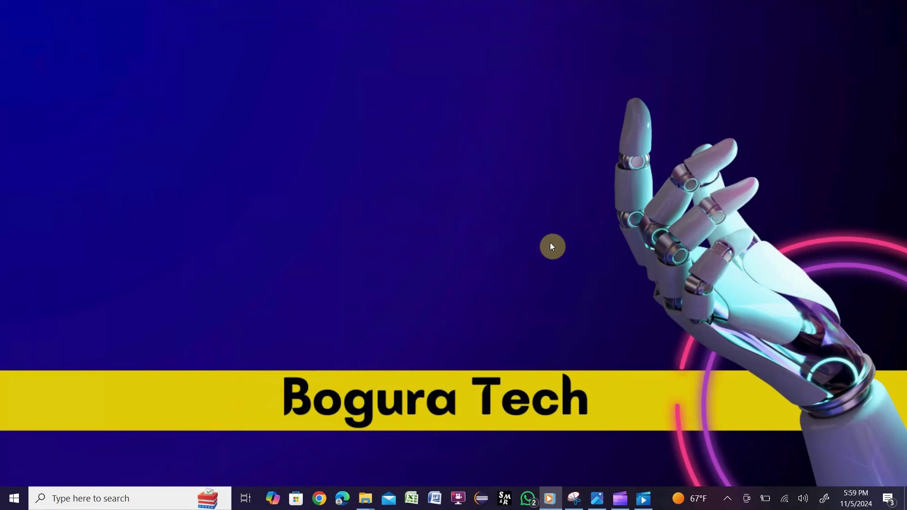